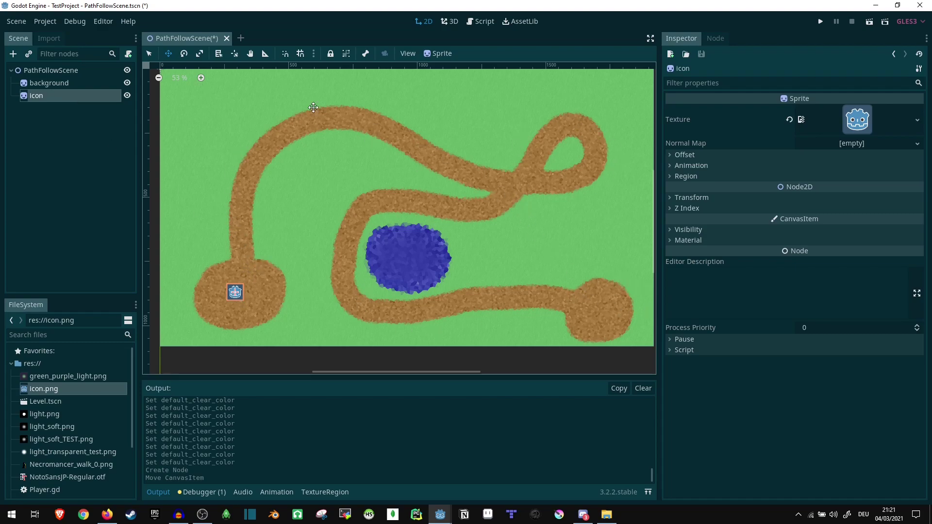
Add a Path2D node as a child of the PathFollowScene root
right_click(50, 71)
left_click(74, 83)
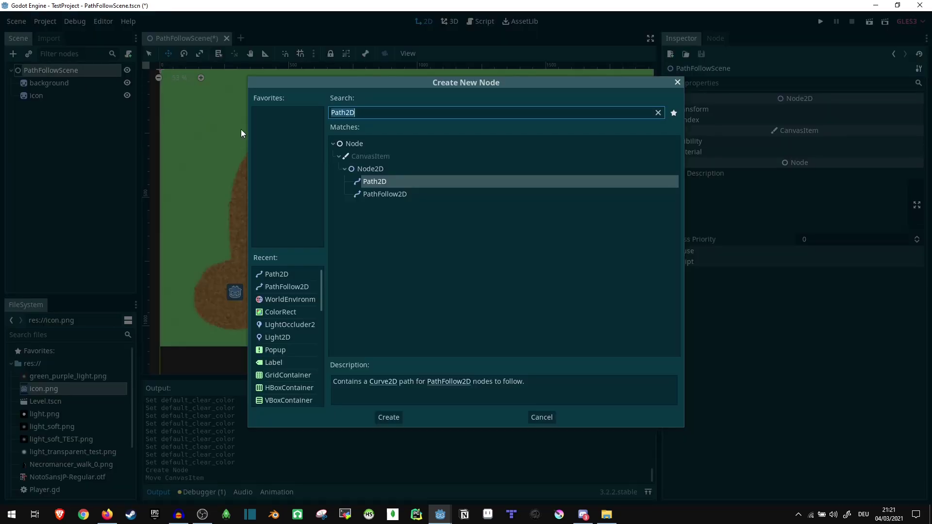
key("Return")
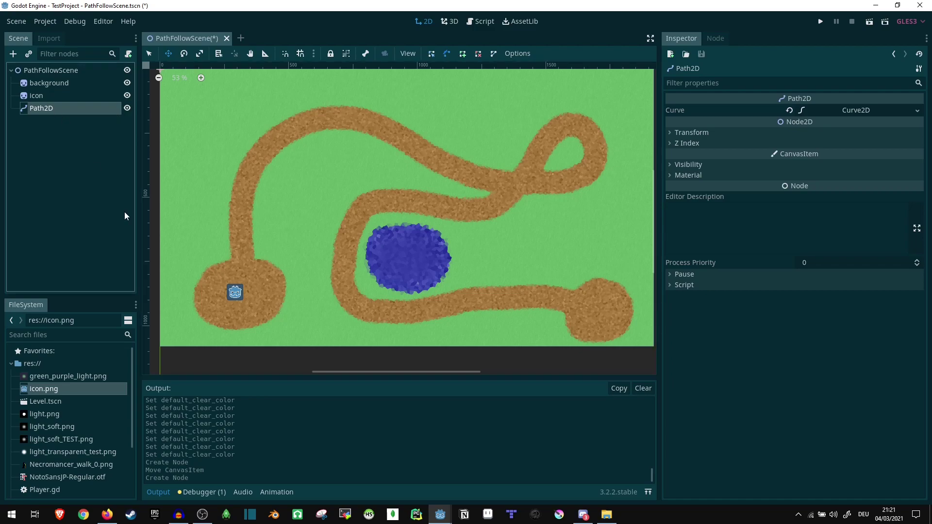
Place Path2D points from beside the icon, up the road and along the upper road to the loop
scroll(291, 218, "down", 2)
scroll(412, 172, "up", 3)
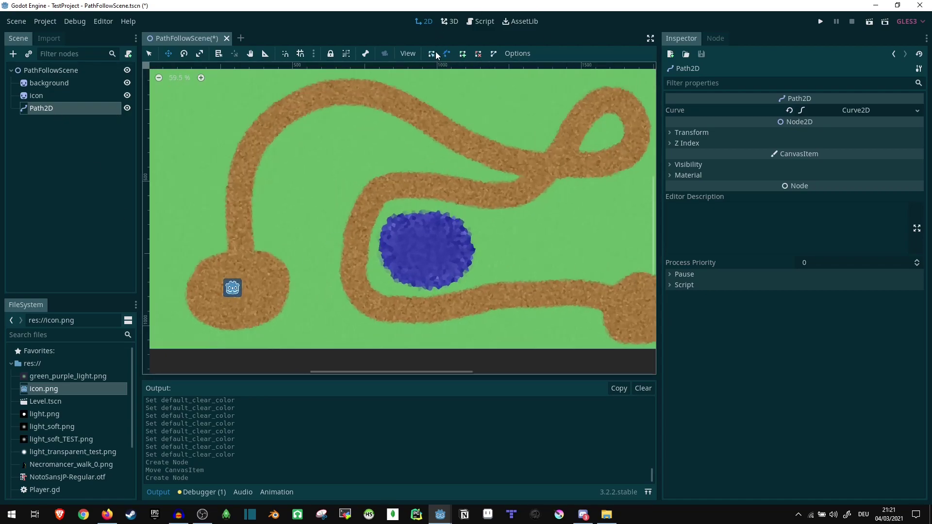
scroll(302, 240, "up", 6)
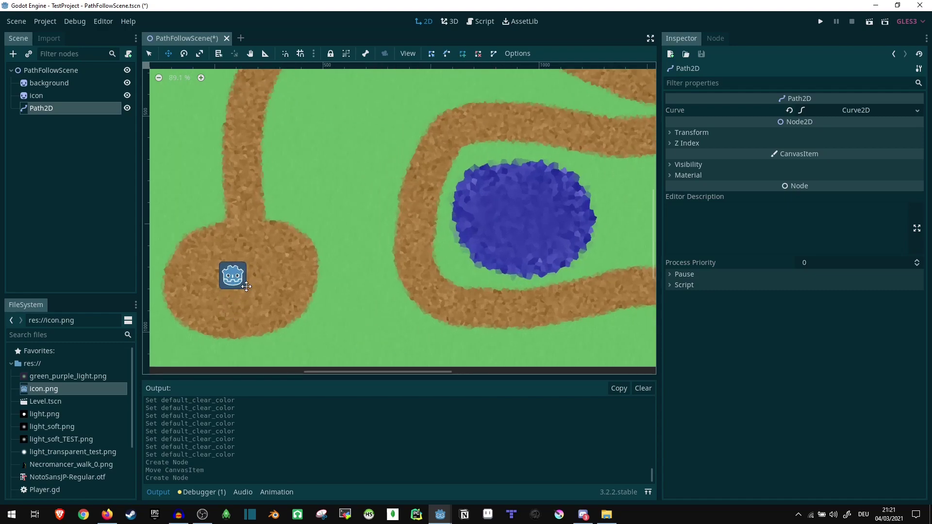
left_click(252, 273)
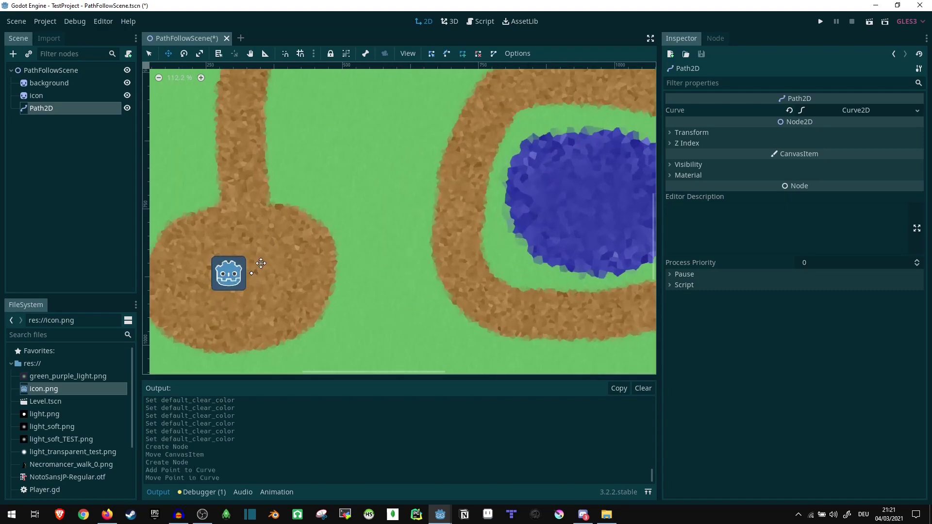
left_click(242, 143)
scroll(241, 141, "down", 3)
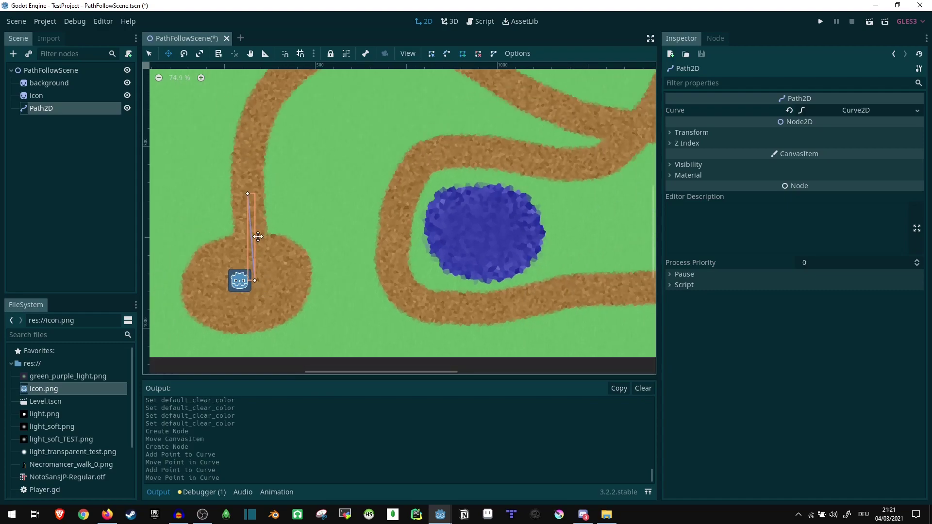
scroll(253, 109, "up", 2)
left_click(250, 121)
scroll(296, 296, "down", 4)
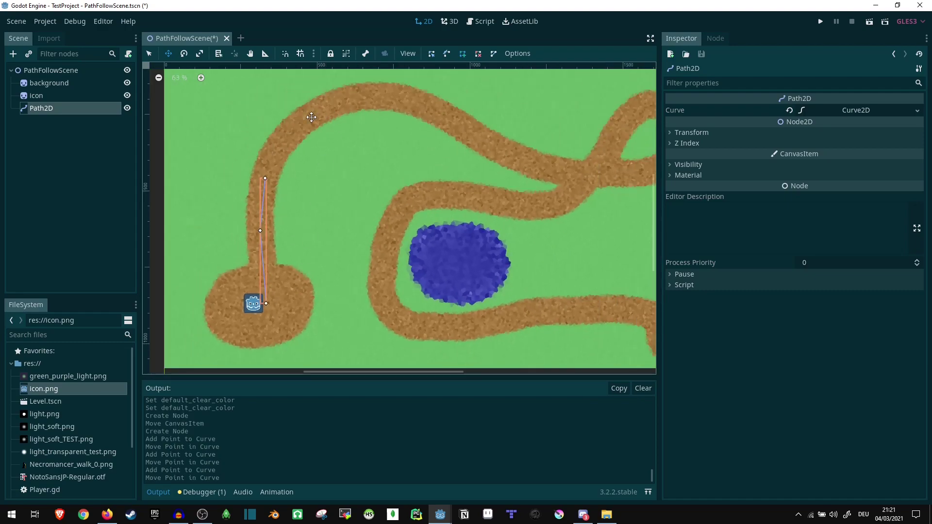
left_click(295, 126)
left_click(376, 96)
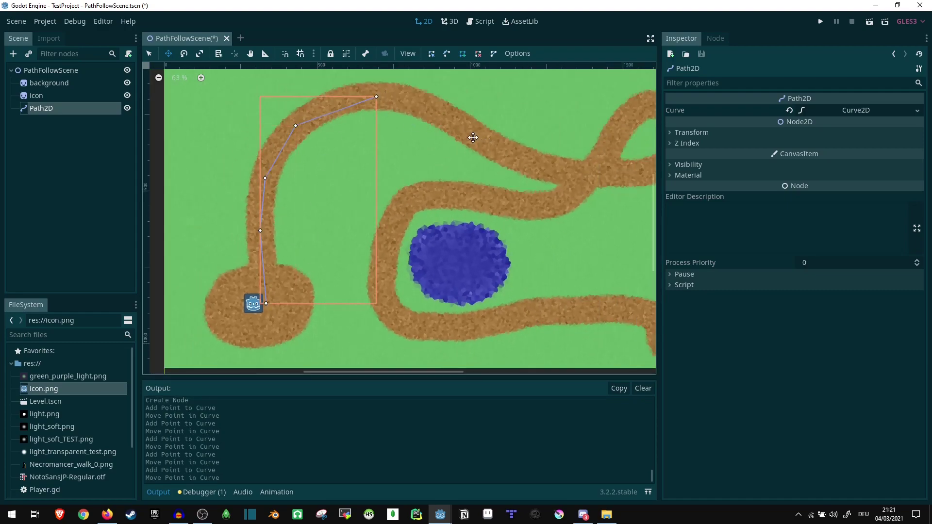
left_click(473, 137)
left_click(587, 176)
Continue the points around the loop, along the inner and lower road, to the bottom-right end
scroll(588, 176, "down", 2)
scroll(585, 187, "up", 1)
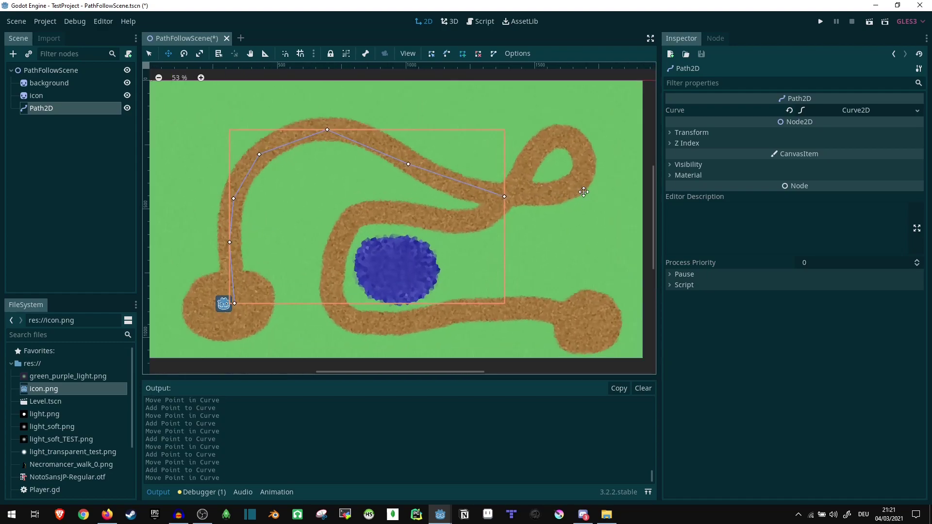
left_click(574, 185)
left_click(586, 152)
left_click(559, 136)
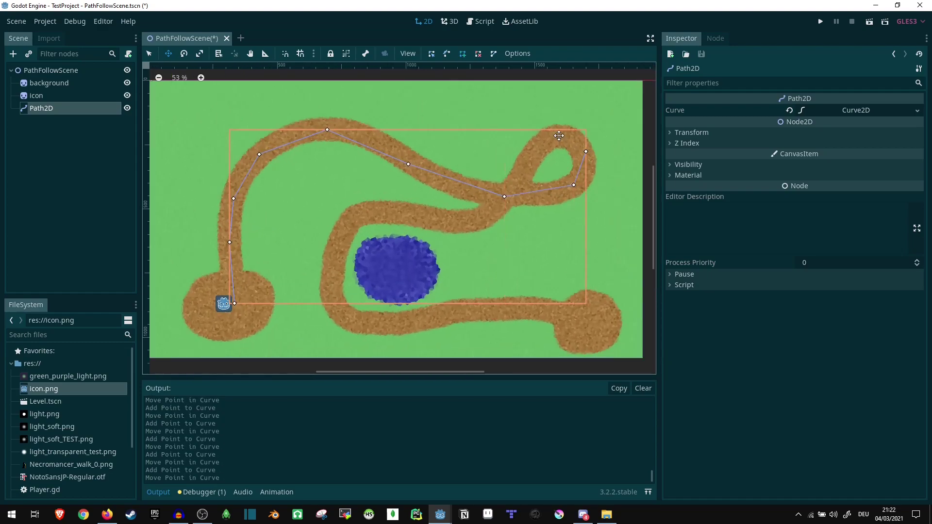
left_click(531, 156)
left_click(486, 216)
left_click(382, 212)
left_click(346, 227)
left_click(330, 281)
left_click(349, 321)
left_click(418, 318)
left_click(503, 306)
left_click(591, 323)
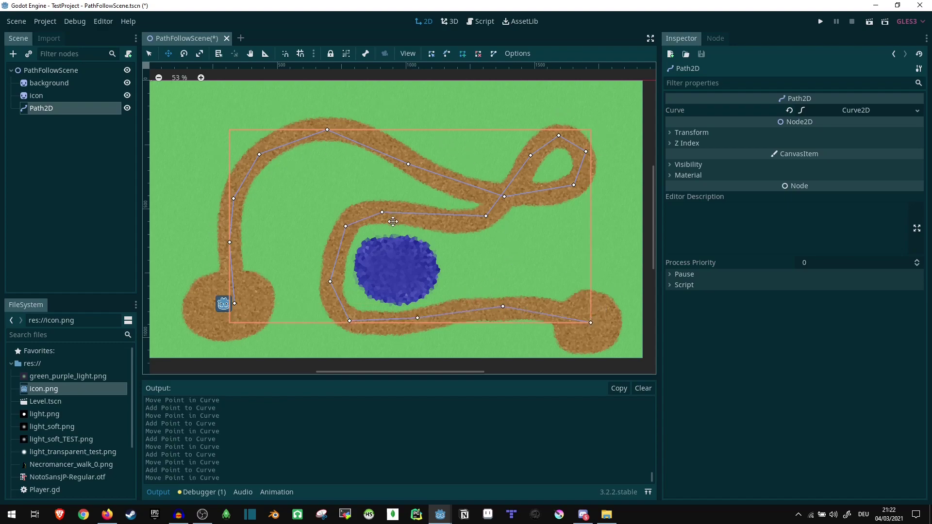
With Select Points, insert two new points on the upper-bend segments and pull them onto the road
scroll(162, 212, "down", 1)
scroll(162, 212, "up", 3)
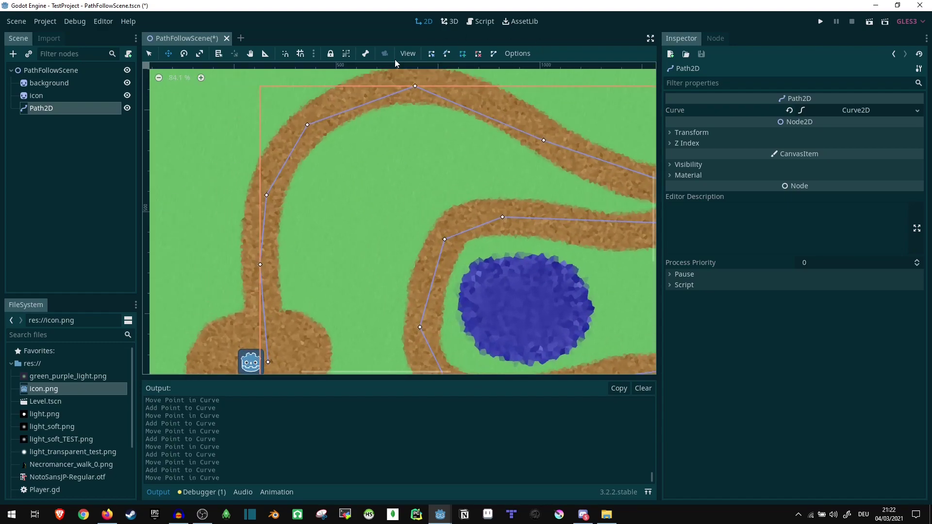
left_click(432, 54)
scroll(370, 171, "up", 4)
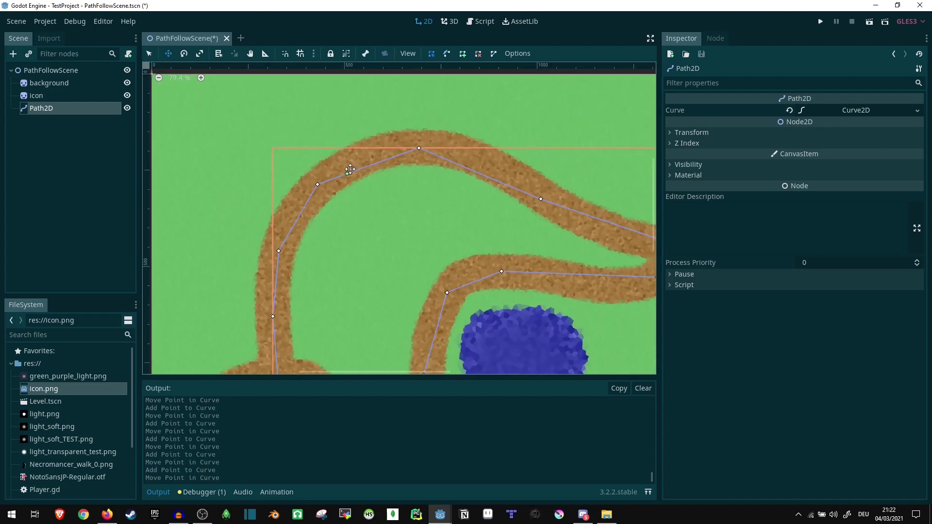
left_click_drag(372, 168, 374, 141)
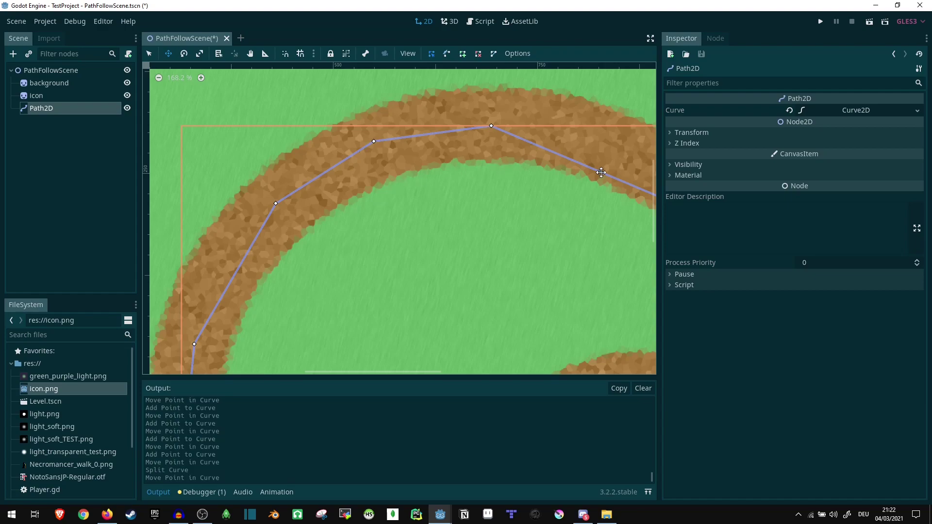
scroll(480, 208, "down", 2)
scroll(481, 202, "up", 1)
left_click_drag(539, 185, 549, 166)
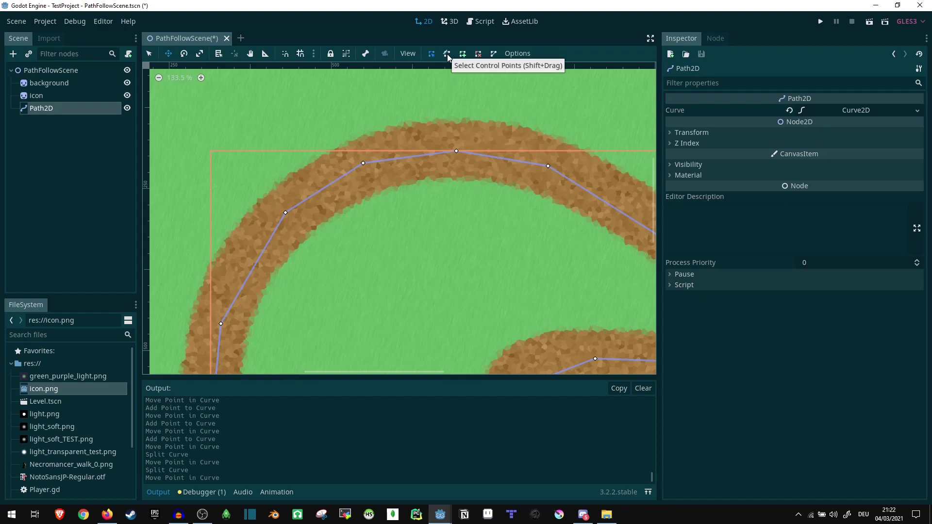
Pull out curve handles to round the upper bend, top-left bend and left road
scroll(313, 179, "up", 2)
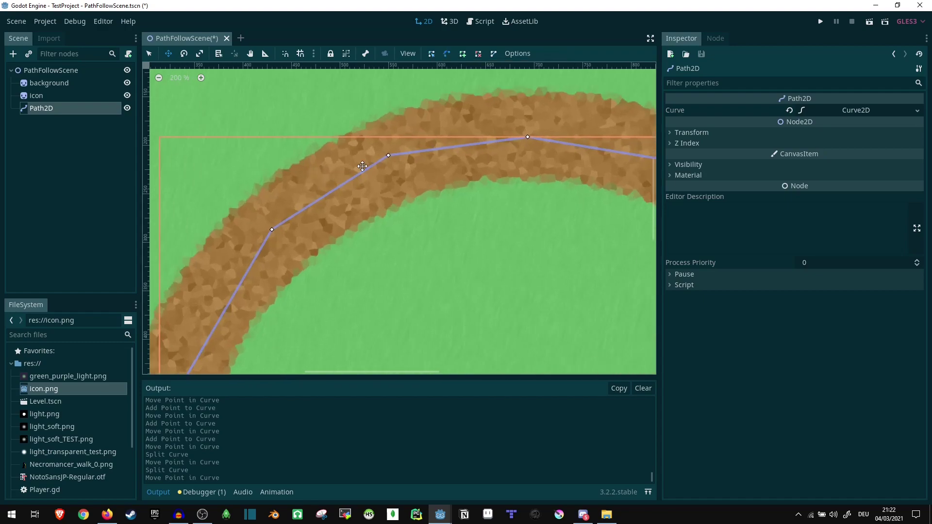
left_click_drag(389, 156, 442, 131, "shift")
left_click_drag(271, 232, 300, 199, "shift")
scroll(272, 204, "down", 4)
scroll(242, 253, "up", 2)
scroll(199, 289, "up", 1)
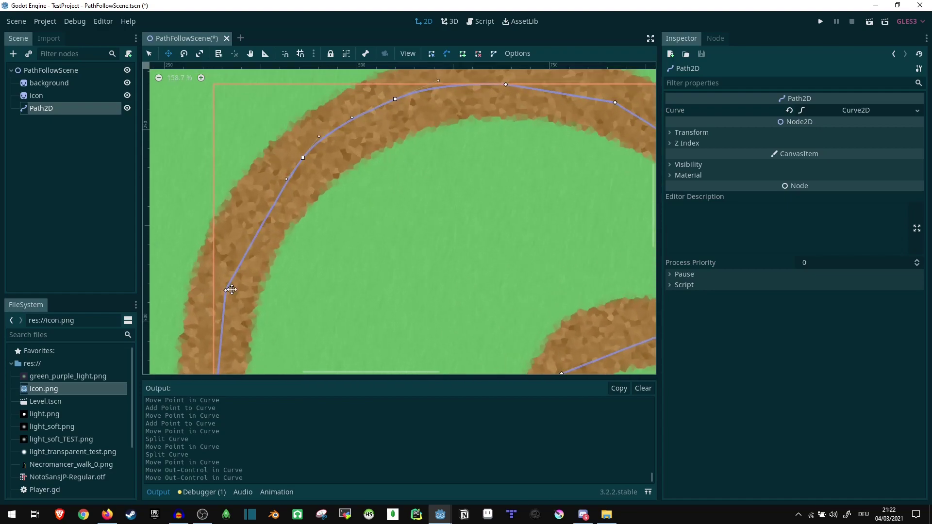
left_click_drag(226, 291, 239, 231, "shift")
Smooth the loop's right side, top and right point, plus both crossing points
scroll(277, 147, "down", 4)
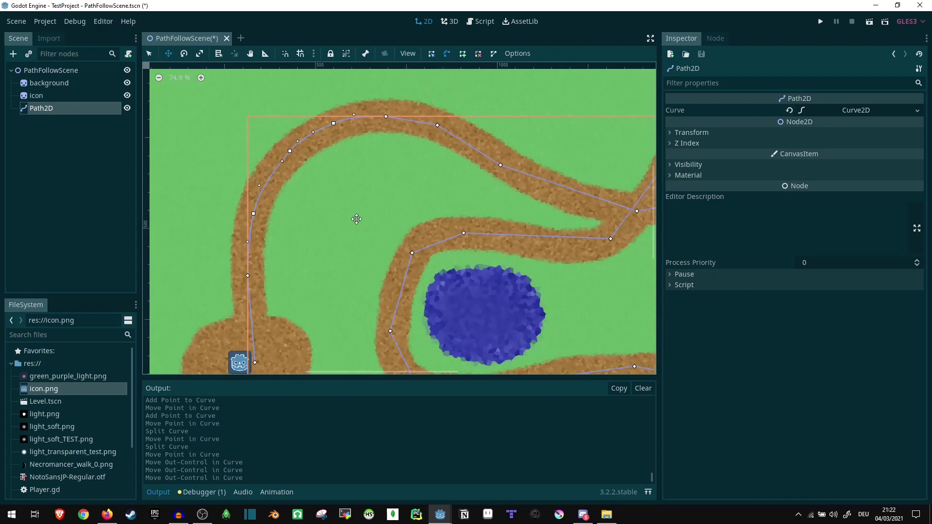
scroll(413, 210, "right", 2)
scroll(579, 212, "right", 1)
left_click_drag(546, 216, 645, 175, "shift")
scroll(583, 214, "right", 1)
left_click_drag(599, 119, 627, 119, "shift")
left_click_drag(641, 144, 644, 152, "shift")
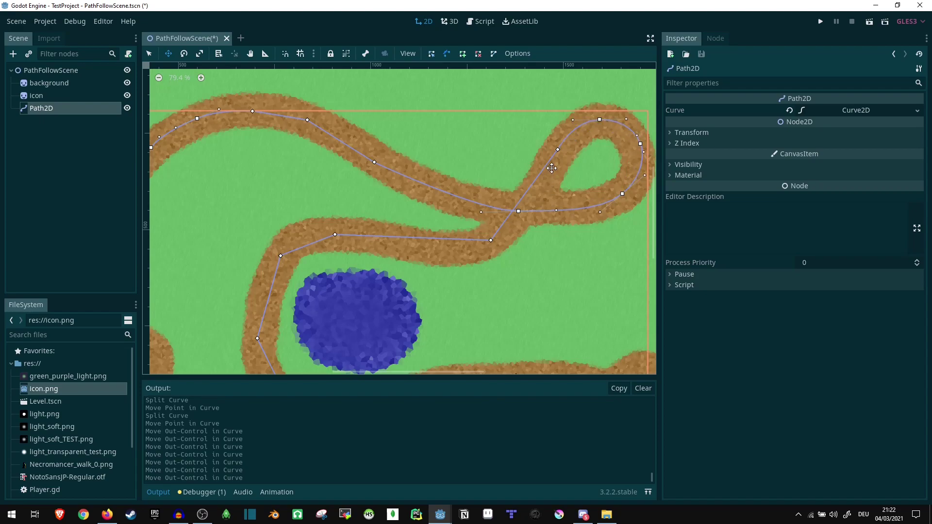
left_click_drag(491, 240, 457, 260, "shift")
left_click_drag(558, 149, 545, 172, "shift")
Smooth the inner lower-left bend and the turn onto the lower road
scroll(312, 241, "up", 1)
left_click_drag(323, 224, 302, 257, "shift")
left_click_drag(293, 329, 290, 364, "shift")
scroll(309, 218, "down", 2)
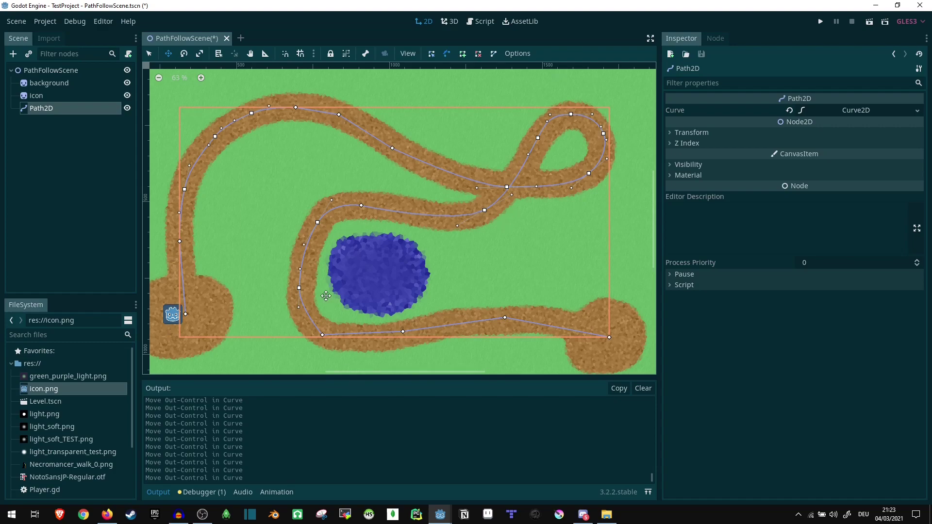
scroll(316, 218, "down", 2)
scroll(218, 232, "up", 1)
scroll(208, 243, "down", 1)
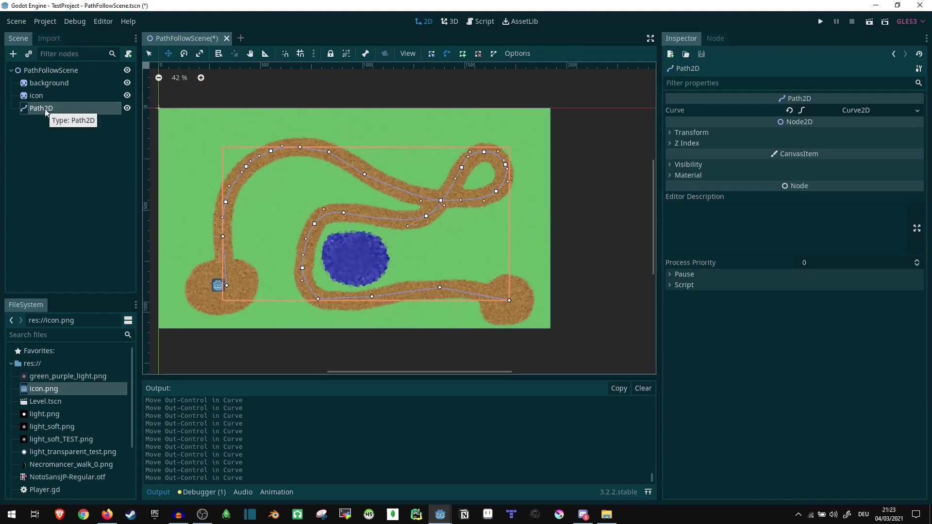
Drag the icon sprite onto Path2D in the Scene dock to reparent it
left_click(35, 96)
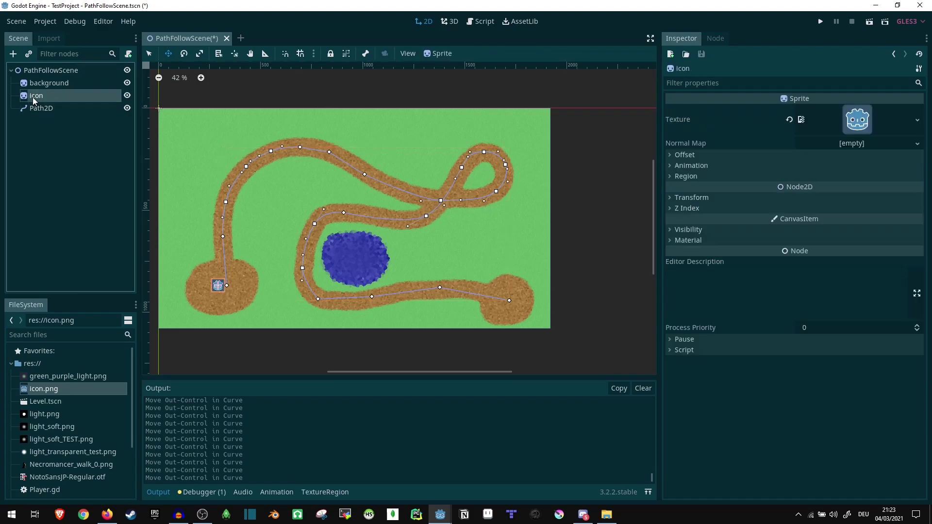
left_click_drag(33, 97, 49, 107)
scroll(195, 301, "up", 1)
scroll(213, 297, "up", 7)
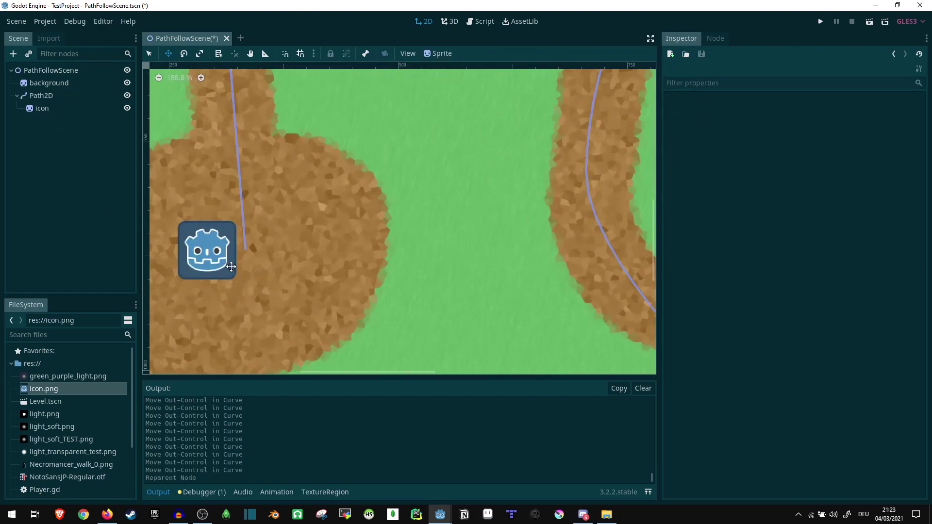
scroll(180, 253, "down", 2)
scroll(347, 235, "down", 2)
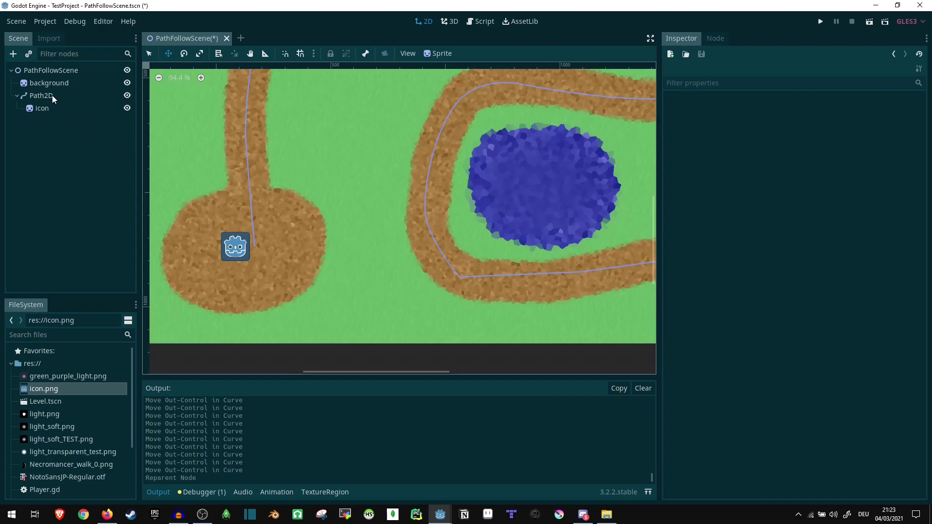
Create a PathFollow2D node under Path2D using Add Child Node
left_click(52, 95)
right_click(51, 95)
left_click(107, 121)
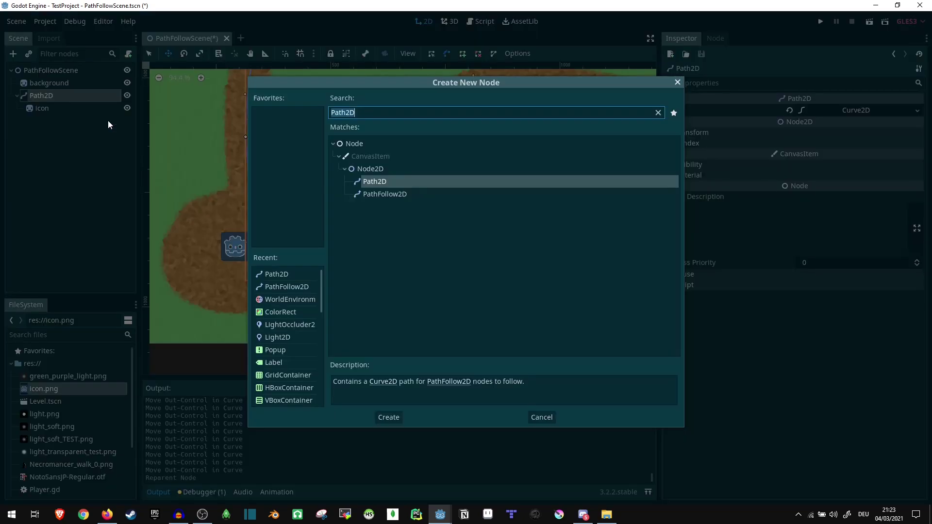
left_click(392, 194)
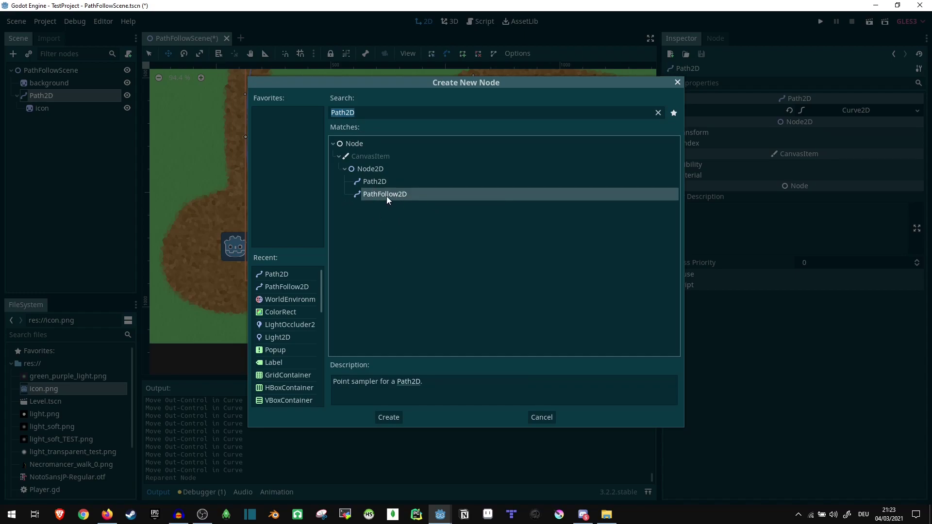
double_click(387, 196)
mouse_move(48, 124)
left_mouse_down()
mouse_move(40, 96)
mouse_move(60, 124)
mouse_move(55, 118)
left_mouse_up()
Nest the icon under PathFollow2D, renaming the follower to Godot and the sprite to GodotIcon
left_click(39, 121)
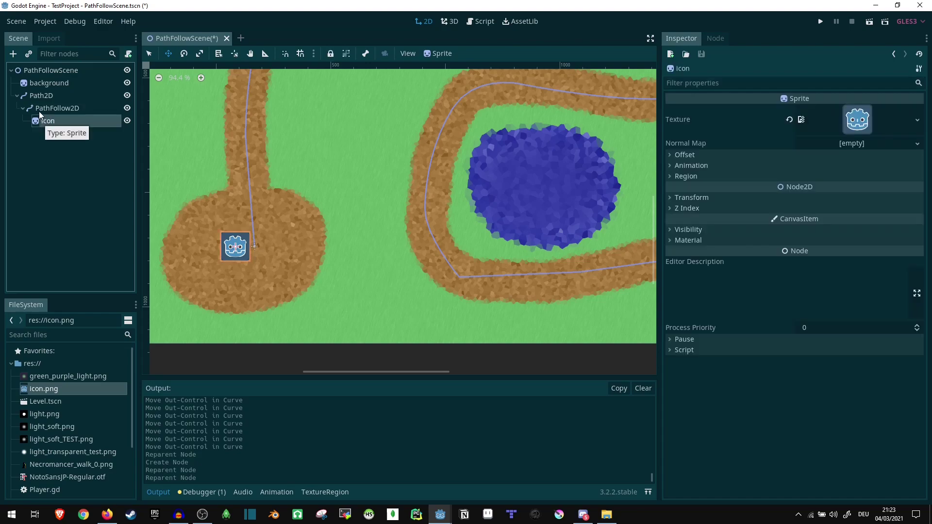
left_click(47, 111)
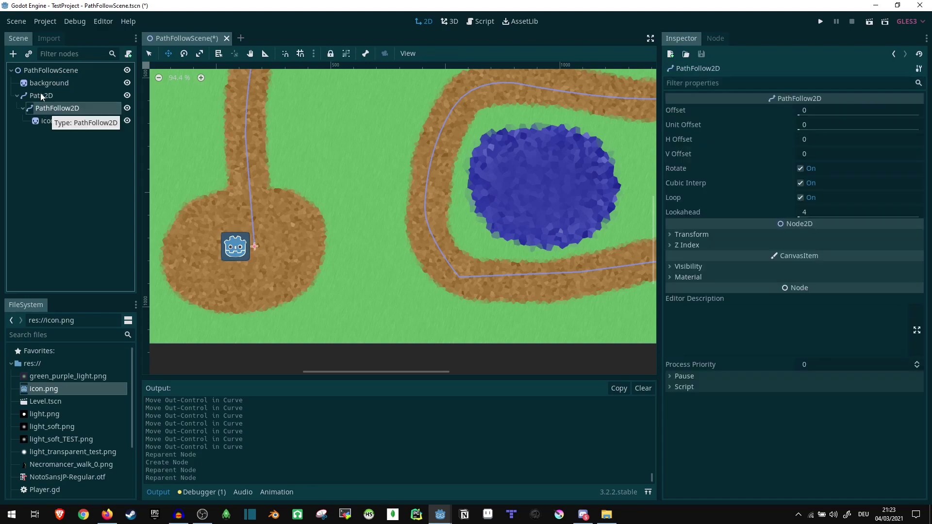
left_click(77, 109)
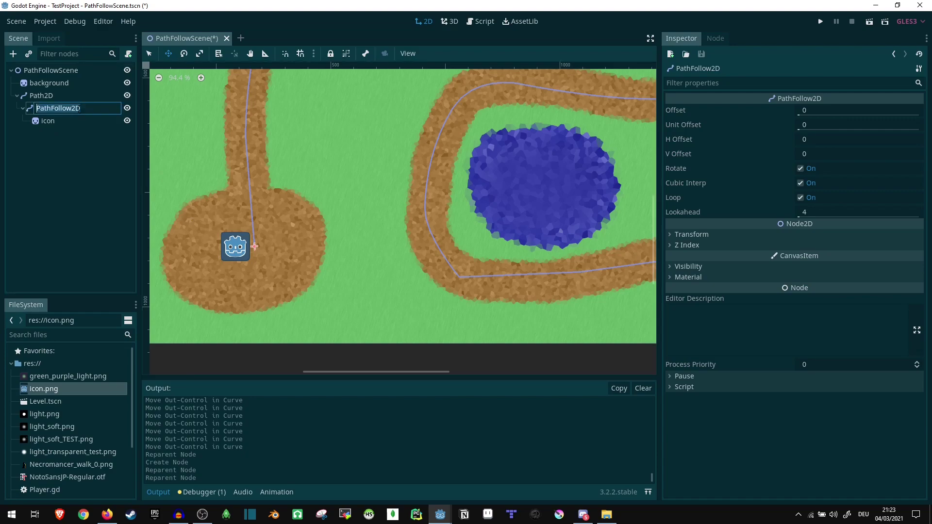
type("Godot")
key("Return")
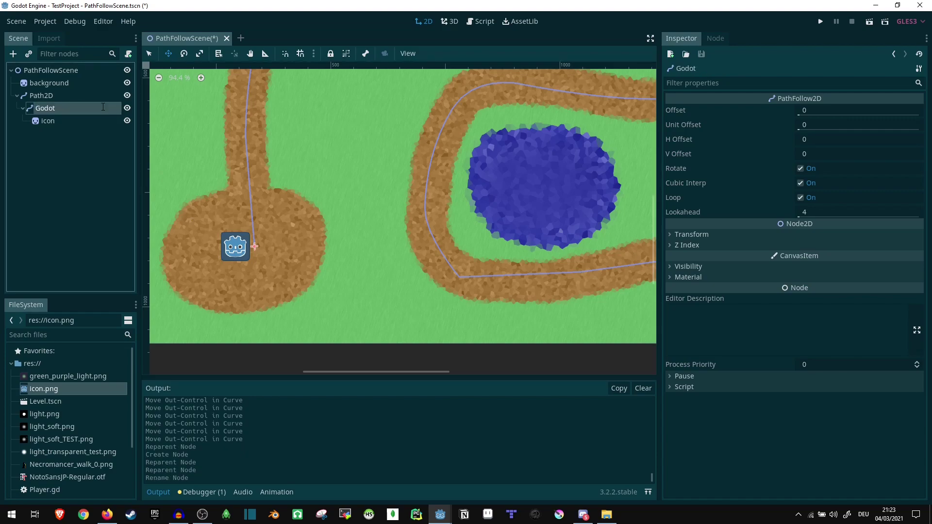
key("Down")
key("F2")
type("GodotI")
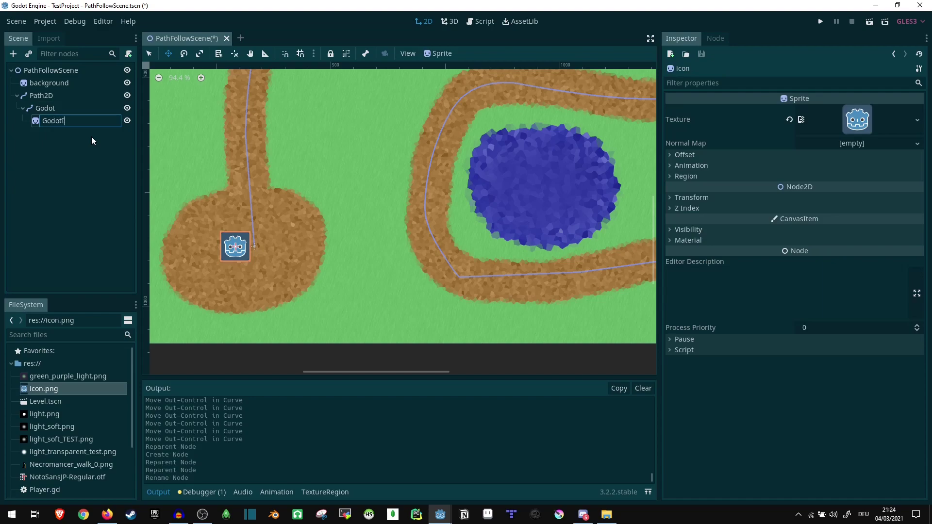
type("con")
key("Return")
Set the GodotIcon sprite's Transform position to x 0 and y 0
scroll(209, 269, "up", 3)
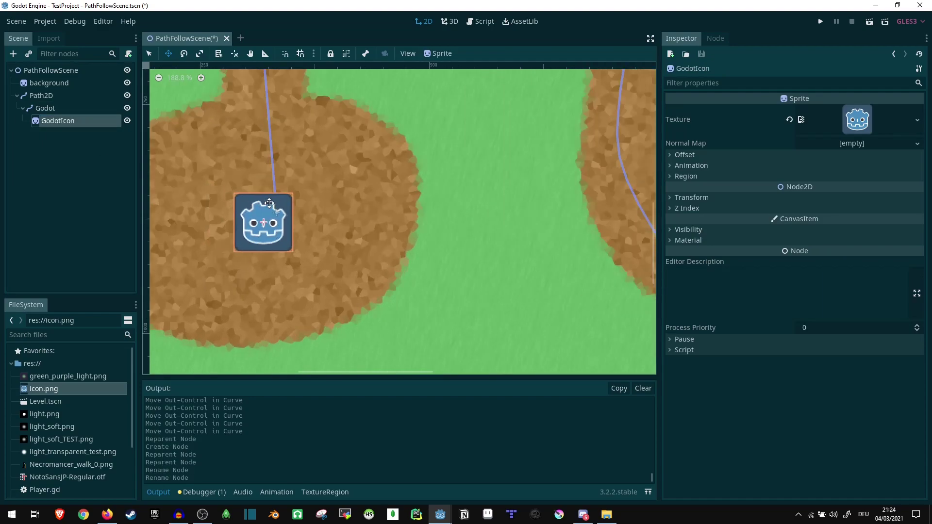
left_click_drag(270, 203, 284, 193)
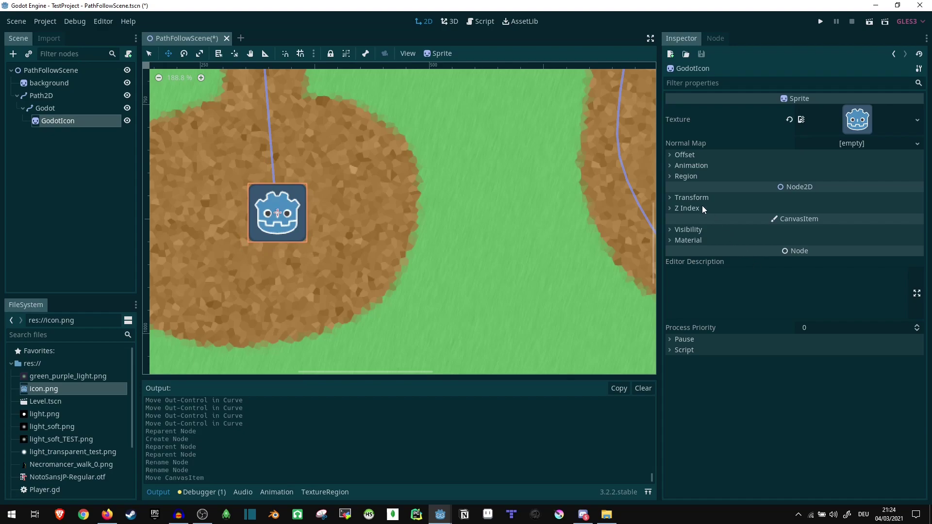
left_click(689, 198)
left_click(825, 252)
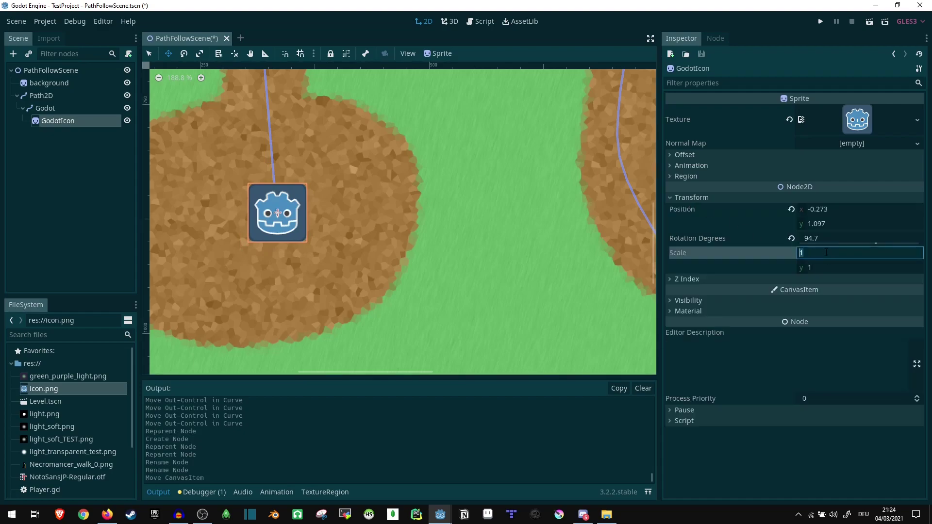
left_click(836, 213)
type("0")
key("Return")
left_click(823, 224)
type("0")
key("Return")
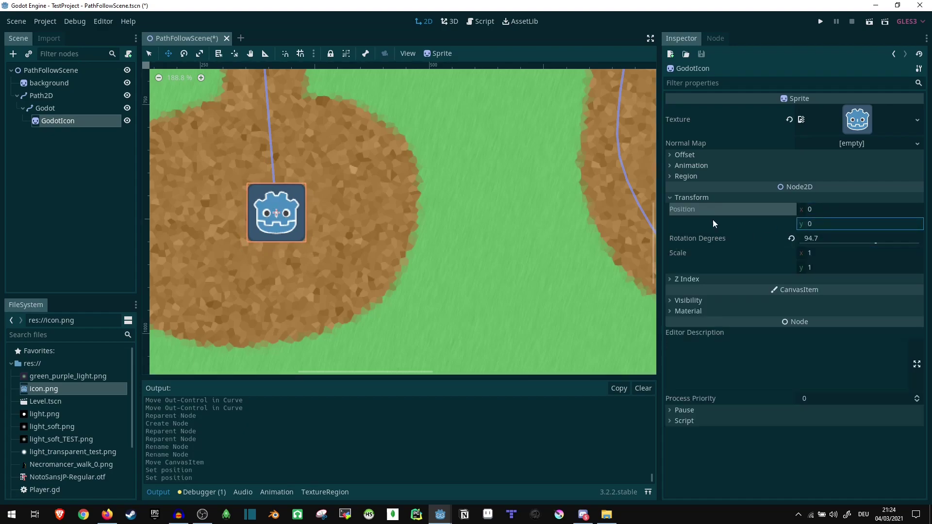
scroll(294, 204, "down", 6)
scroll(272, 194, "up", 5)
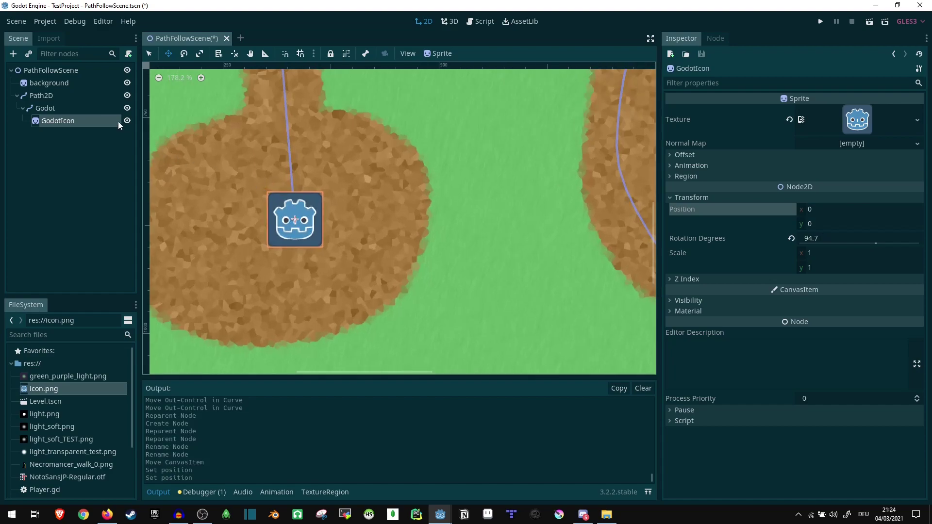
Turn off Rotate on the Godot path follower in the Inspector
left_click(60, 96)
left_click(51, 108)
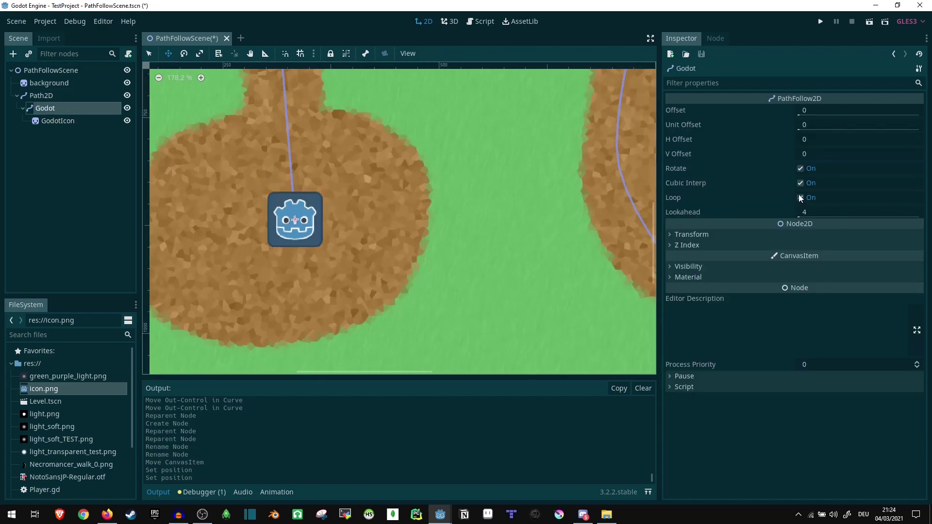
left_click(801, 169)
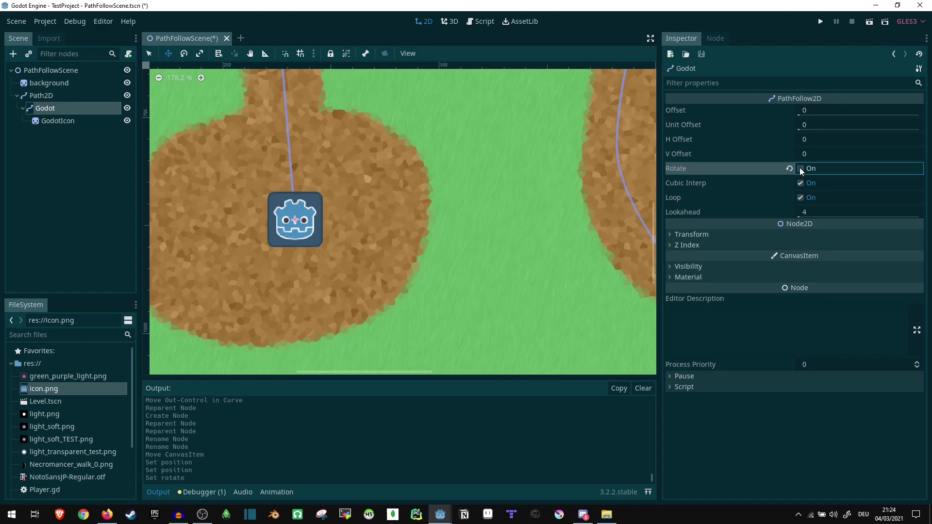
scroll(505, 192, "down", 4)
scroll(431, 212, "up", 4)
Save PathFollowScene.tscn with Ctrl+S and collapse the res:// folder
key("ctrl+s")
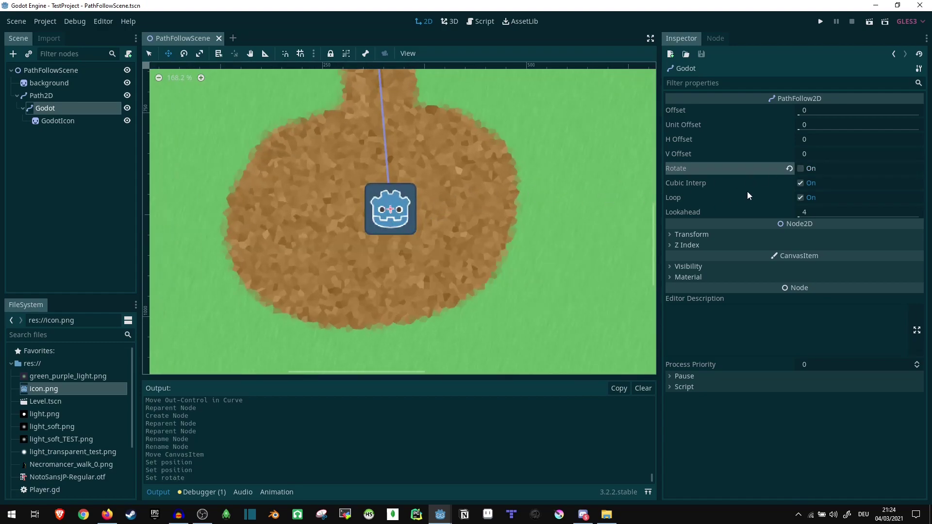
scroll(193, 326, "down", 6)
scroll(35, 381, "up", 3)
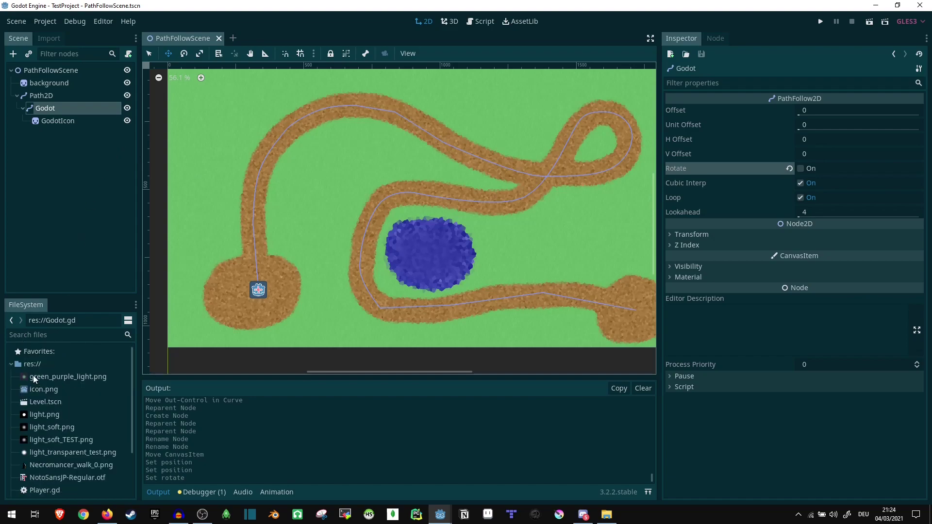
left_click(11, 365)
left_click(63, 109)
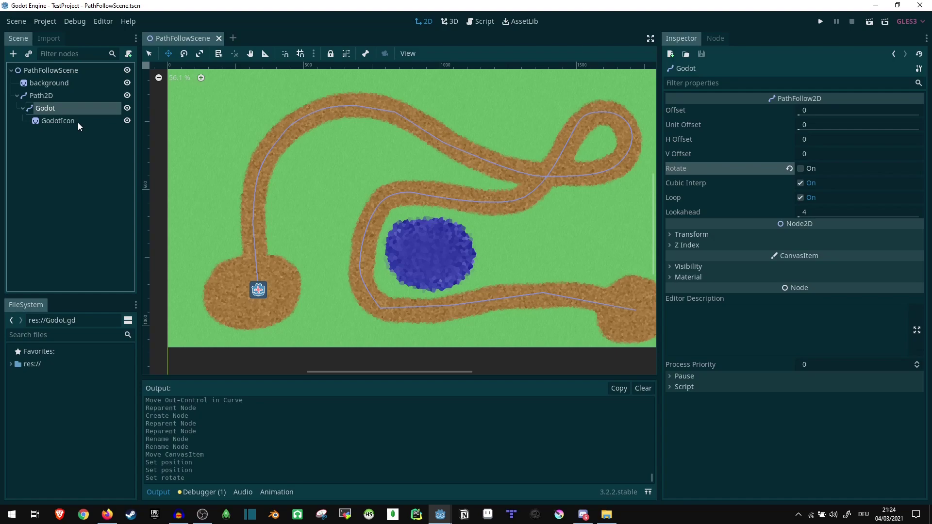
Attach a new Godot.gd script to the Godot node
right_click(57, 110)
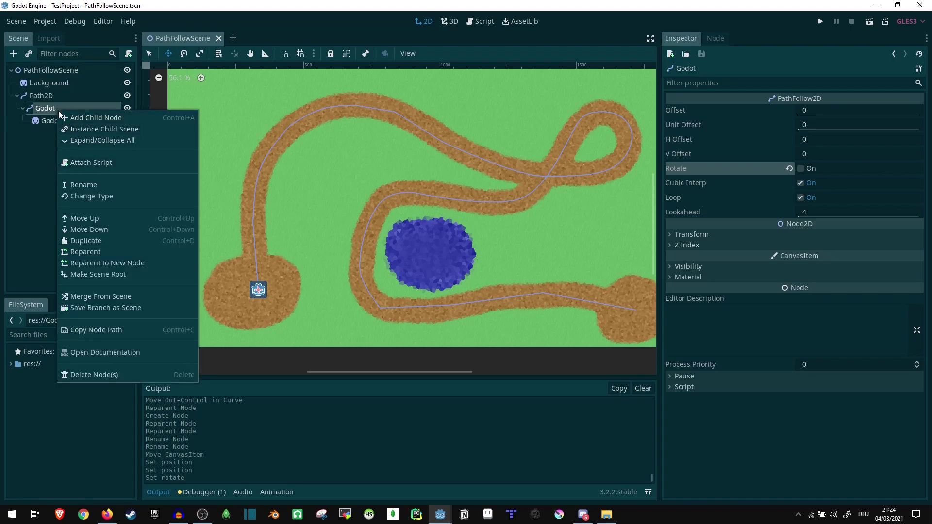
left_click(83, 164)
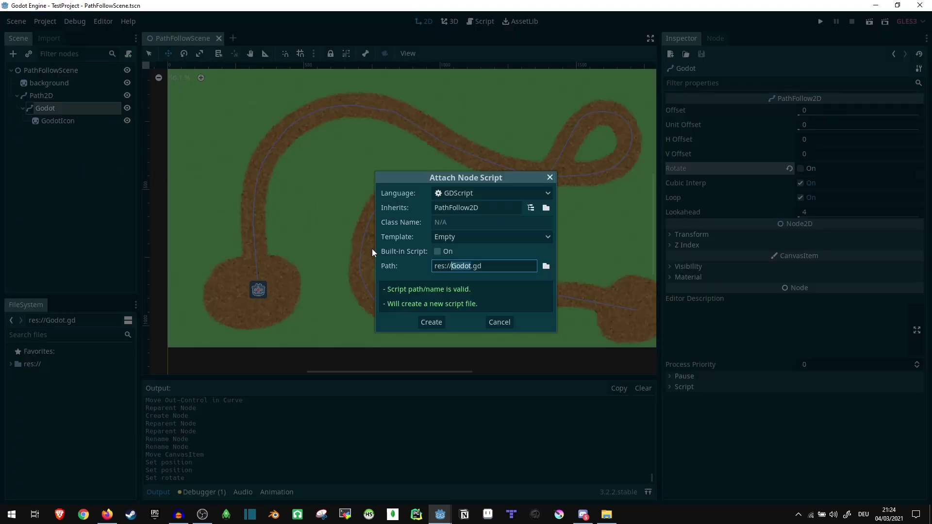
key("Return")
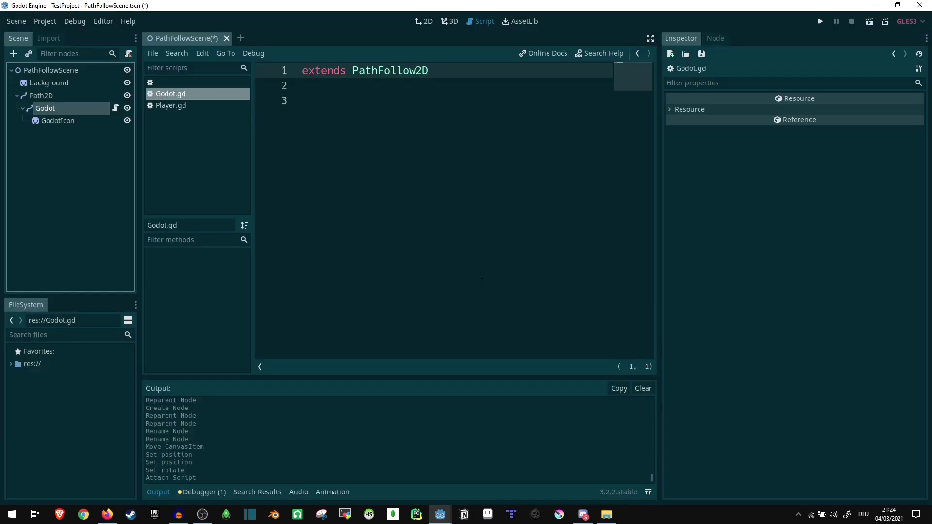
Write var speed = 300 and a _process(delta) that adds speed * delta to offset
left_click(356, 96)
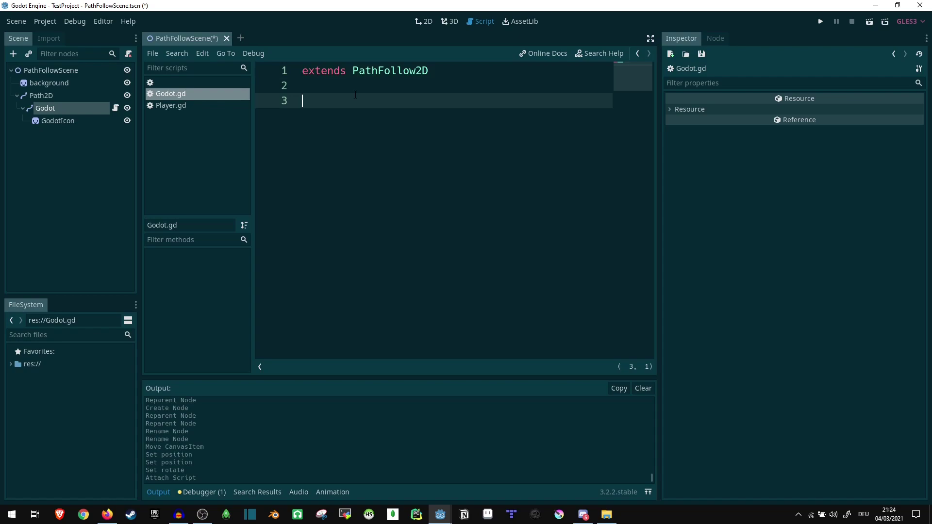
type("var speed = 300")
key("Return")
key("Return")
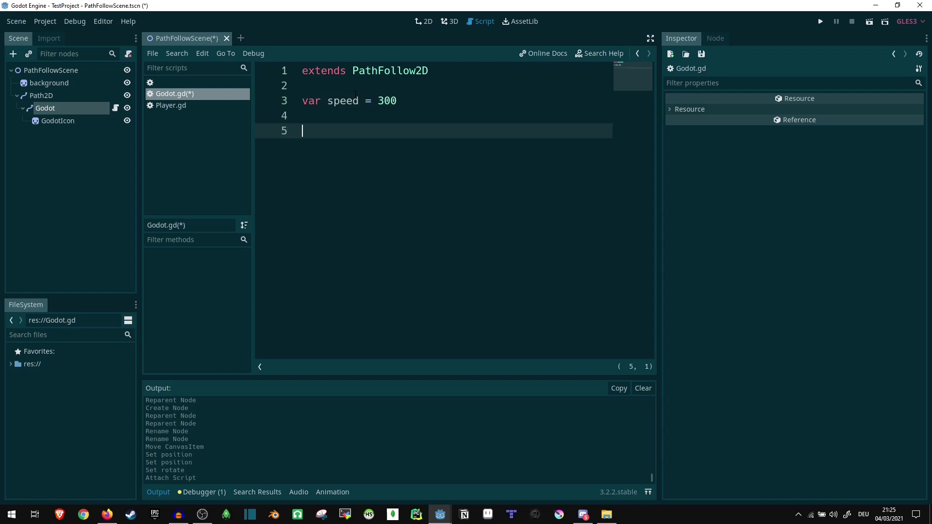
type("func _pro")
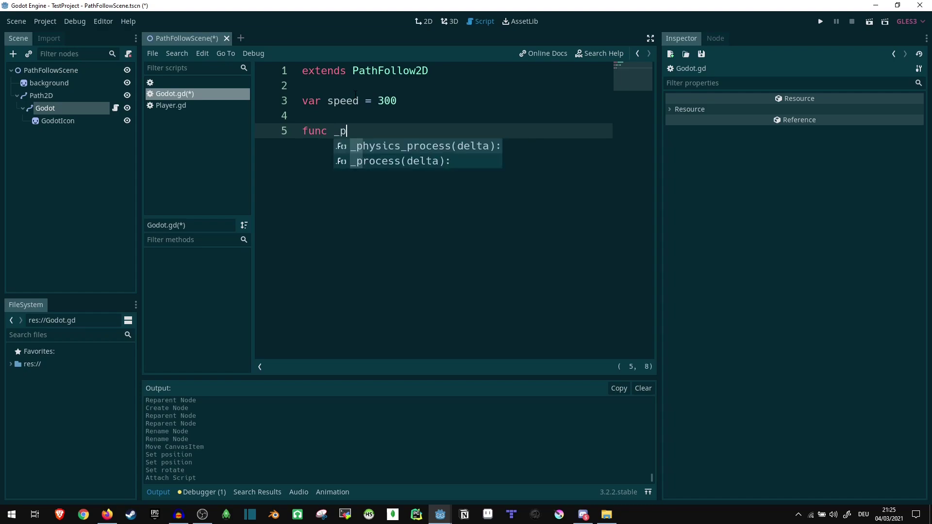
key("Return")
key("Return")
type("o")
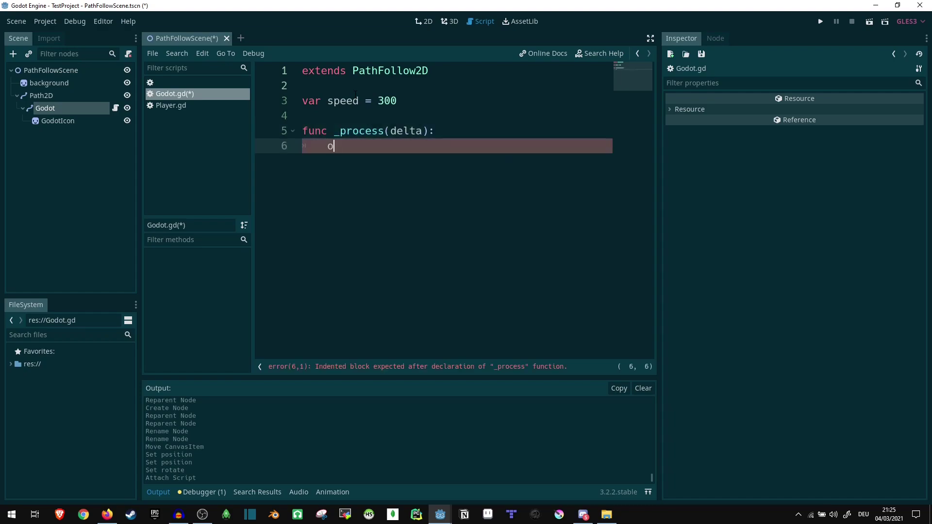
type("ffset += speed * delta")
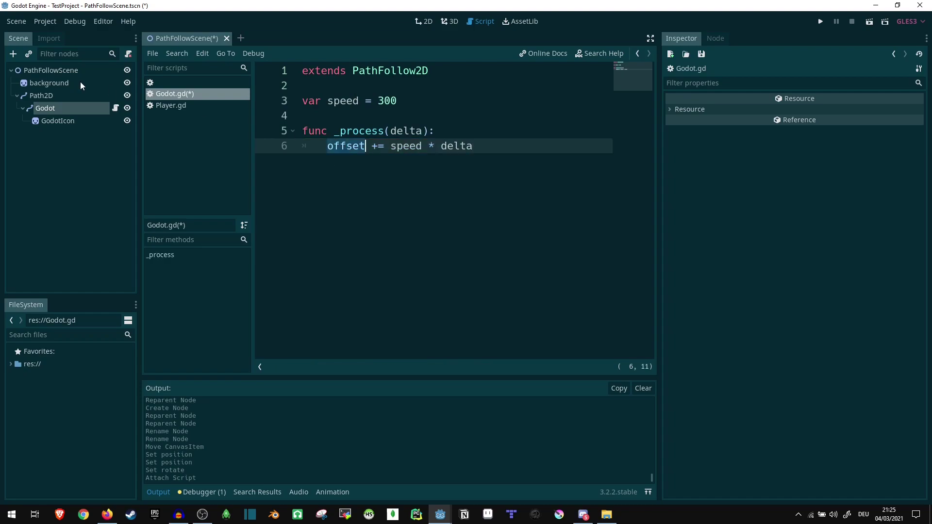
left_click(65, 105)
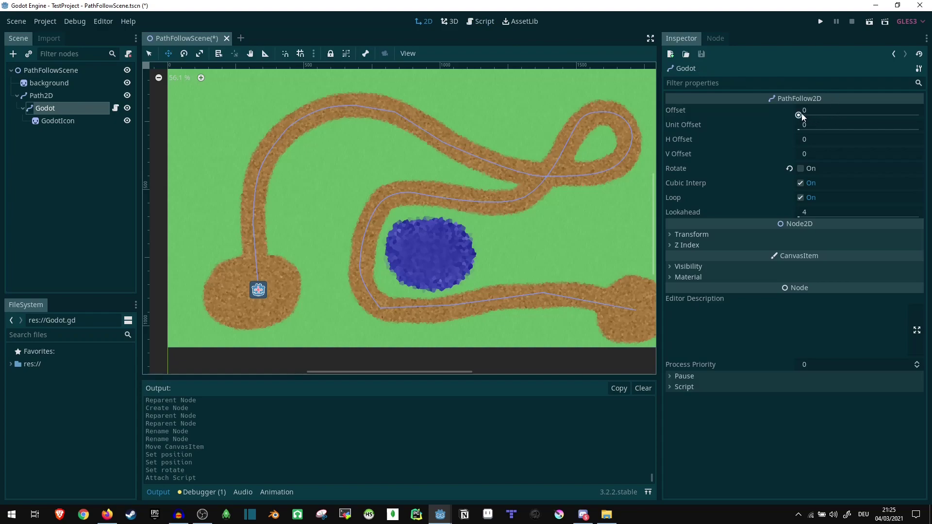
left_click_drag(802, 115, 931, 145)
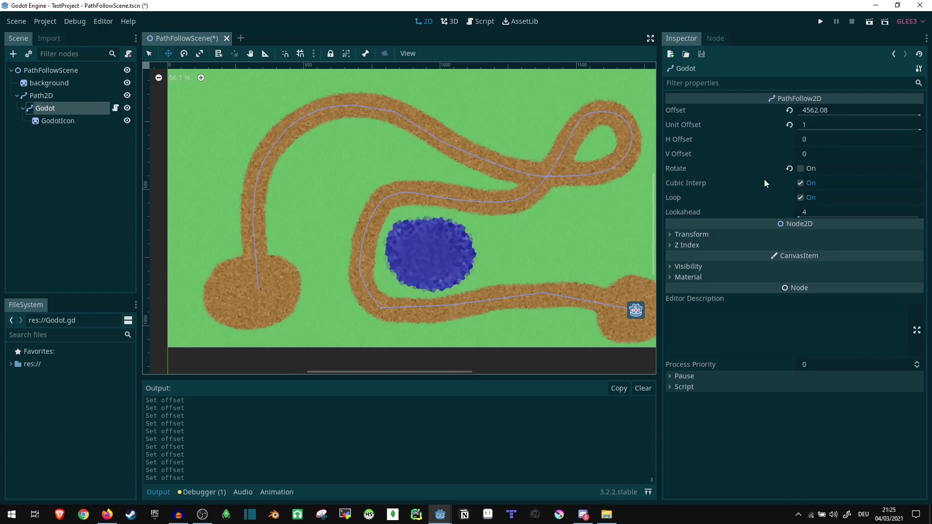
left_click_drag(917, 114, 769, 118)
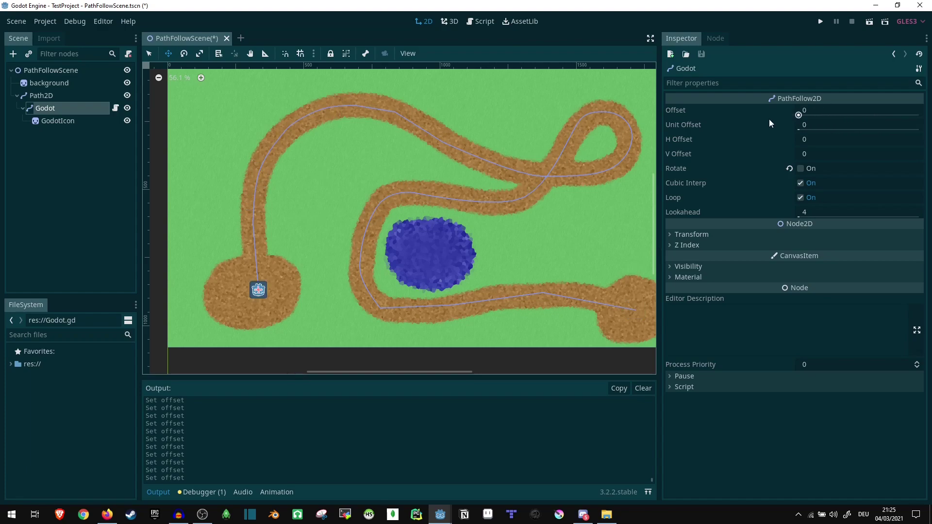
left_click(116, 109)
key("ctrl+Right")
key("ctrl+Right")
key("ctrl+Right")
key("ctrl+Right")
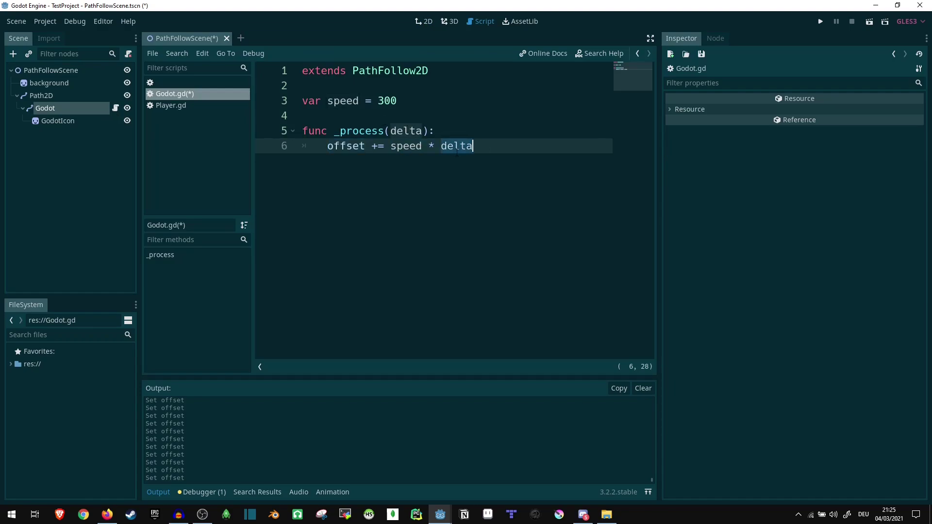
left_click(100, 111)
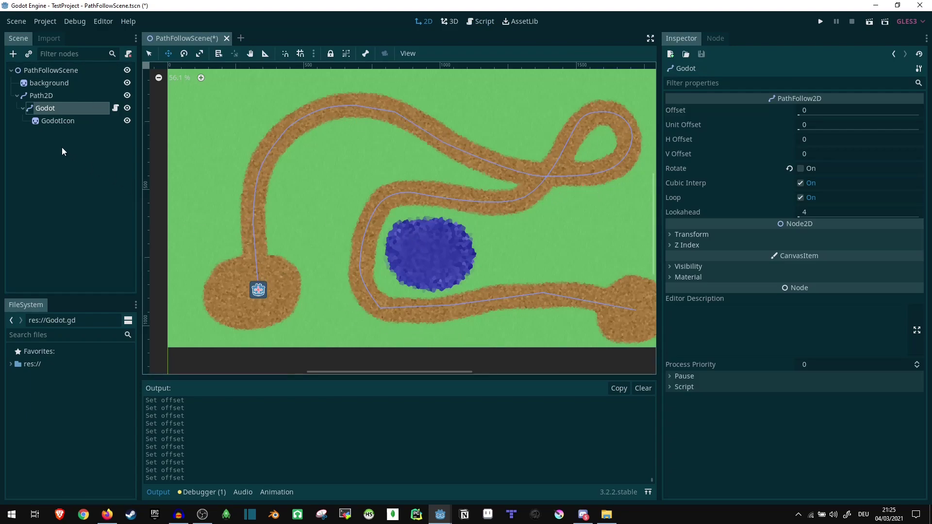
Run the project, watch the icon travel the dirt road, then close the game window
left_click(867, 22)
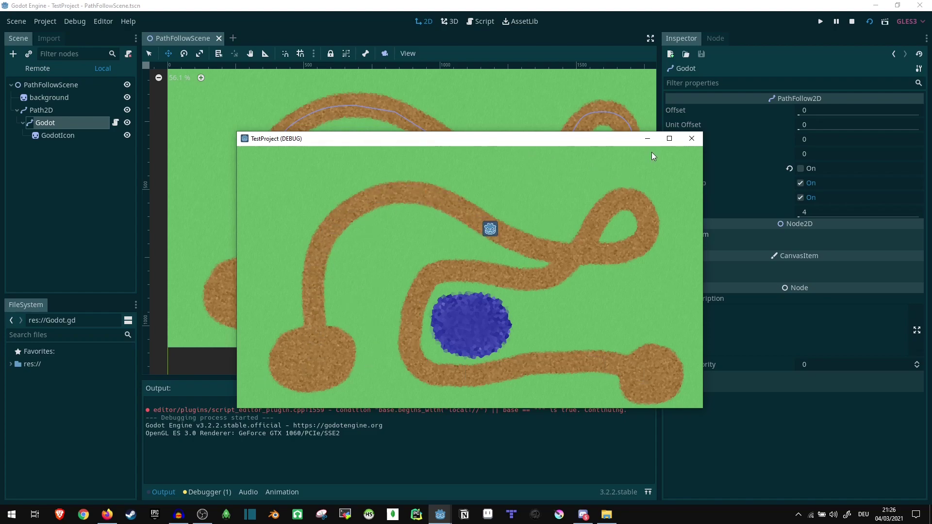
left_click(692, 139)
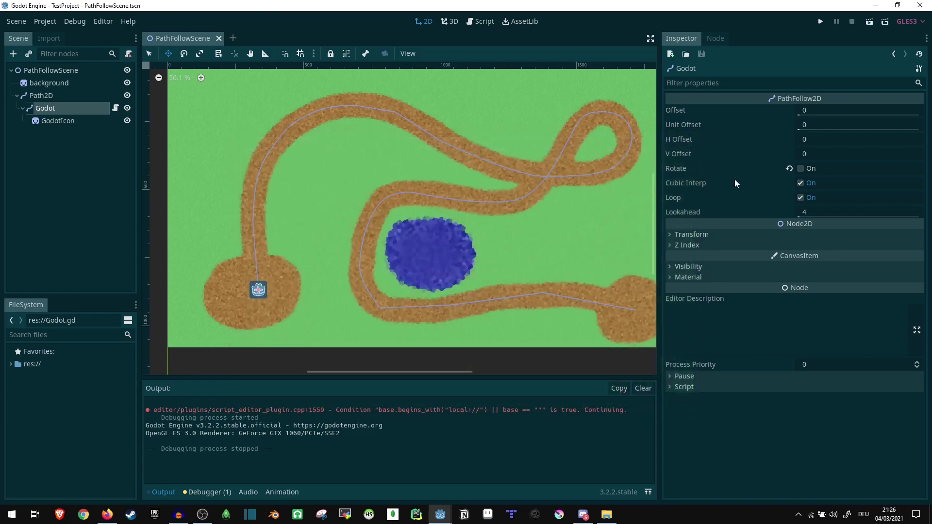
Disable Loop and enable Rotate on the PathFollow2D, then run the project to test
left_click(805, 200)
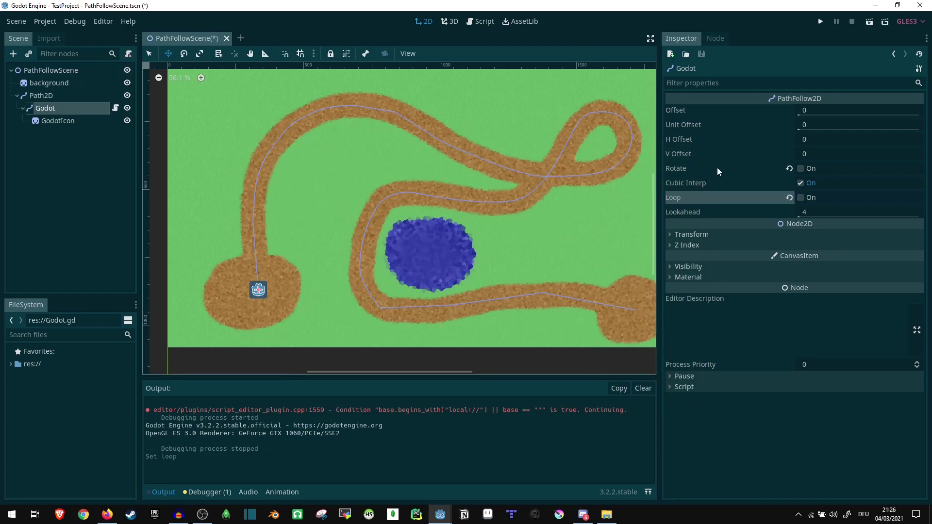
left_click(801, 168)
key("F5")
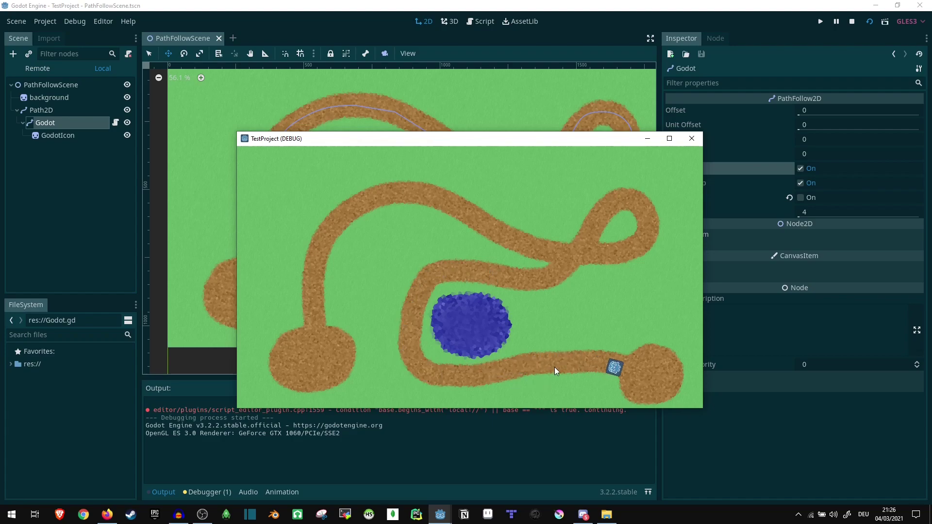
left_click(692, 139)
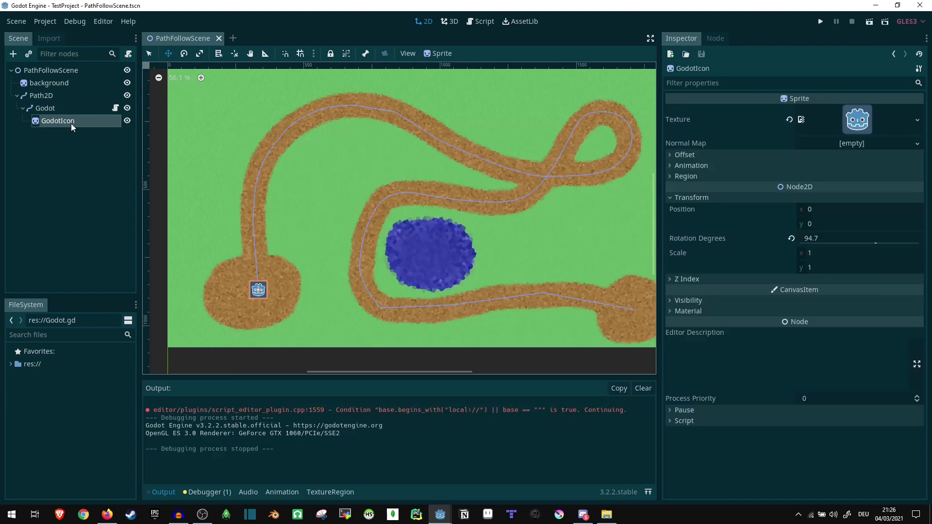
left_click(48, 111)
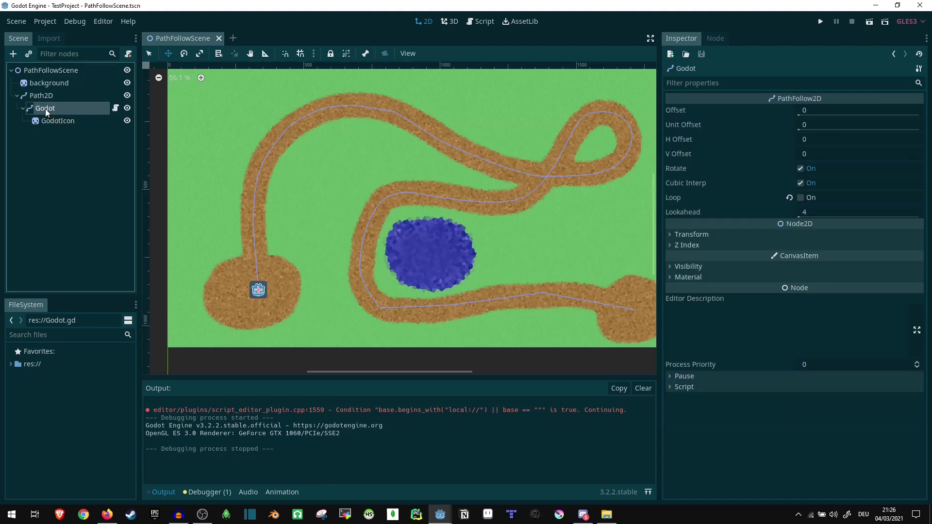
left_click(56, 120)
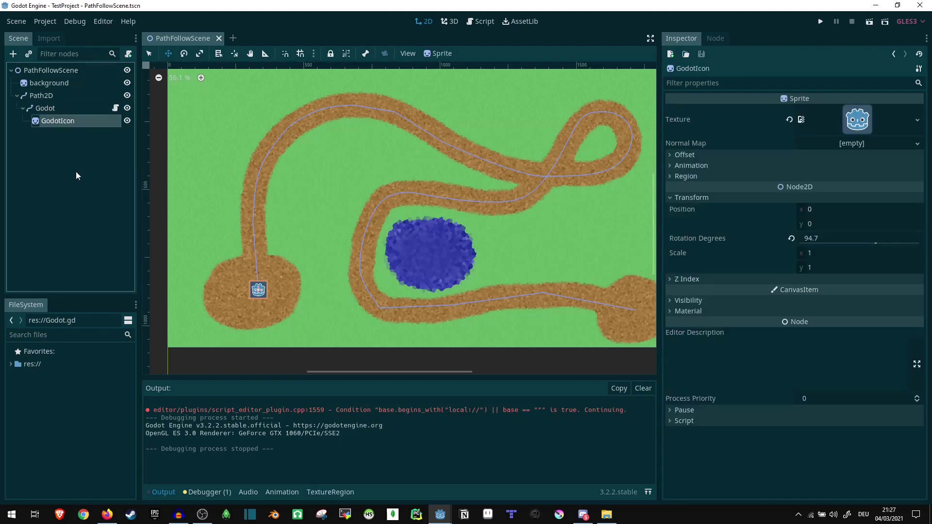